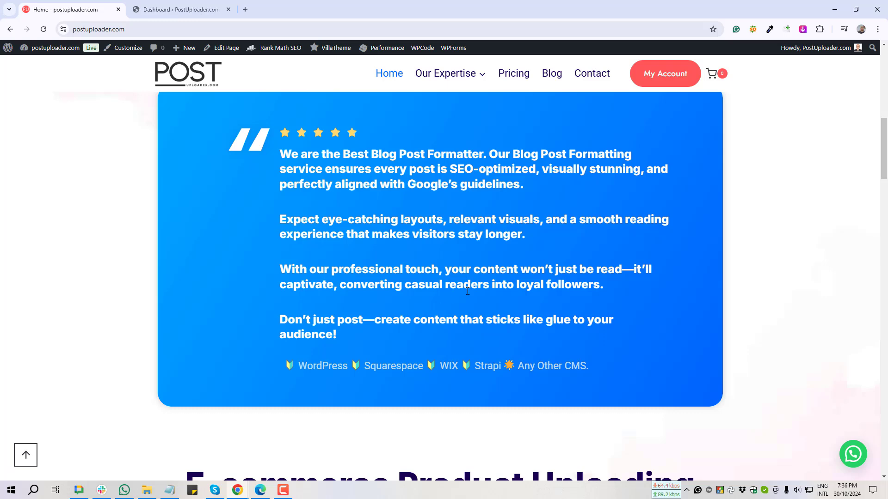
Close the site's home page and open the "Its a test post" draft from the posts list in the block editor in a new tab
scroll(468, 295, down, 3)
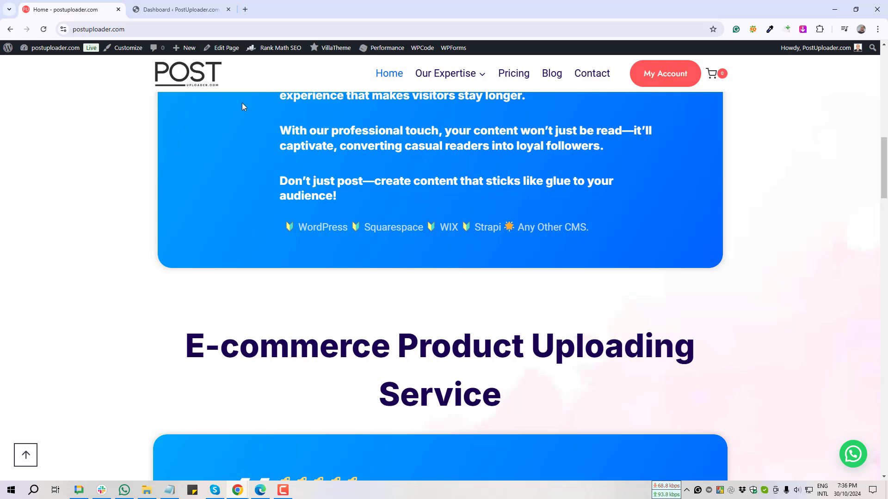
middle_click(80, 6)
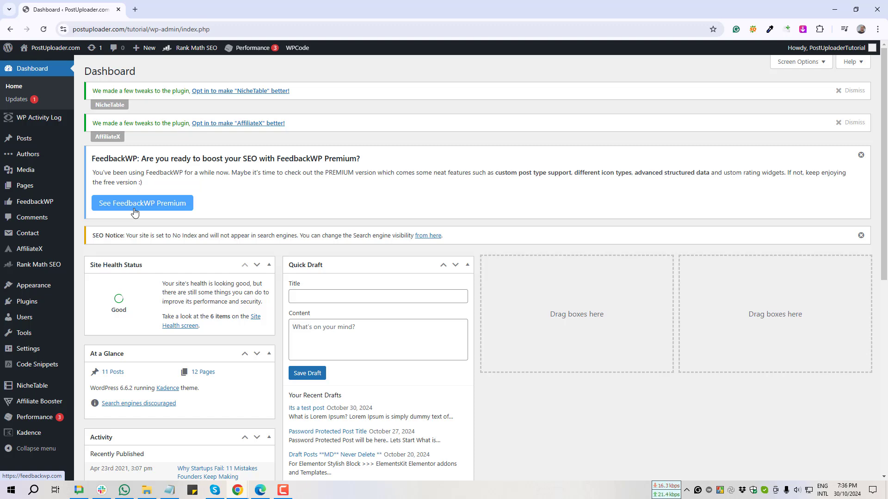
mouse_move(26, 146)
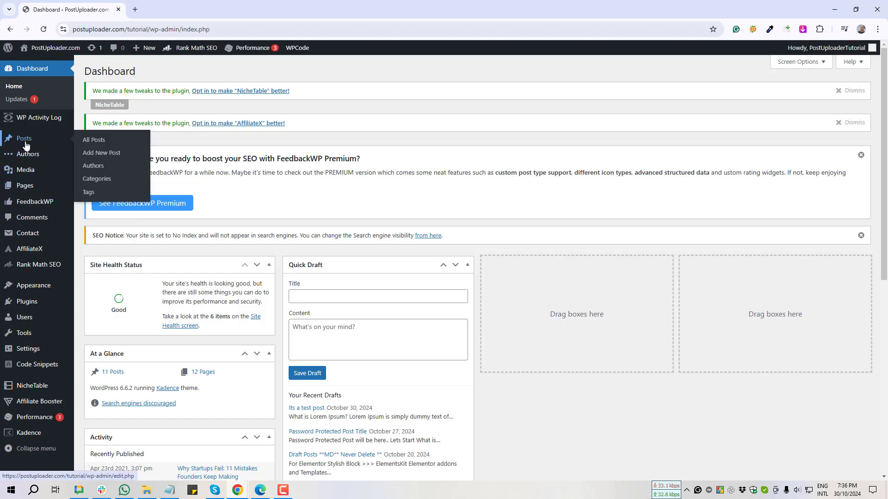
click(90, 144)
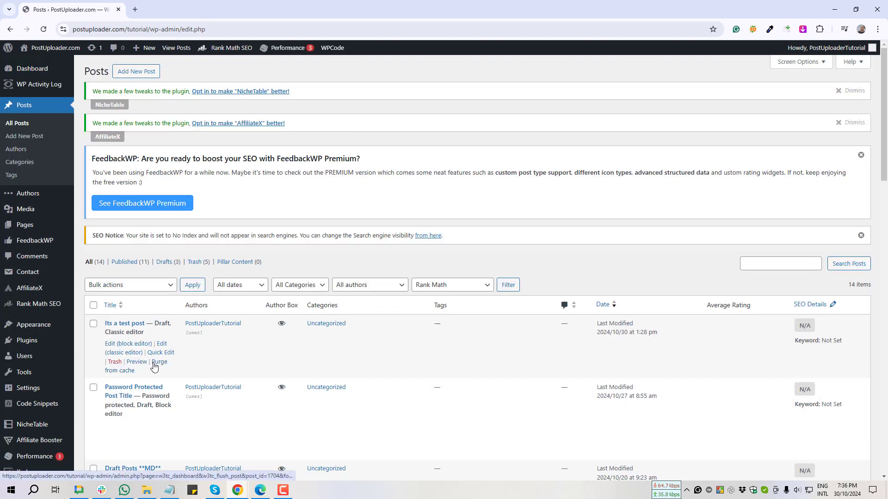
scroll(154, 366, down, 2)
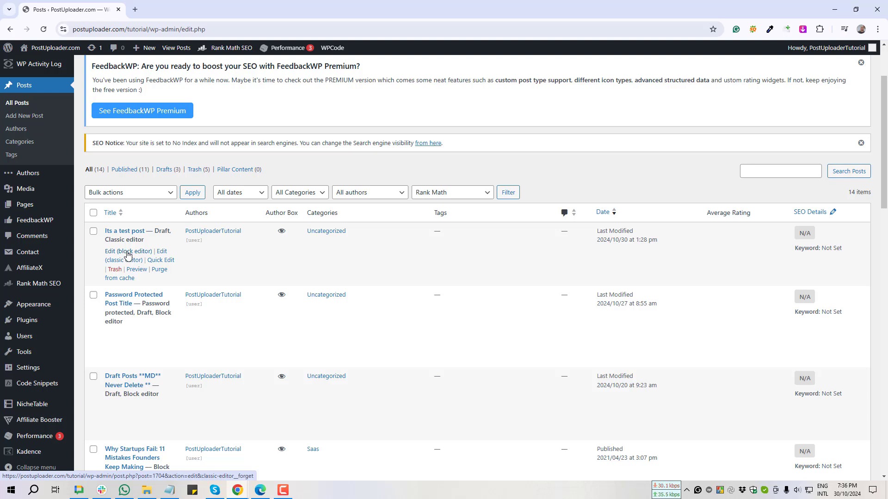
ctrl+click(128, 256)
click(184, 4)
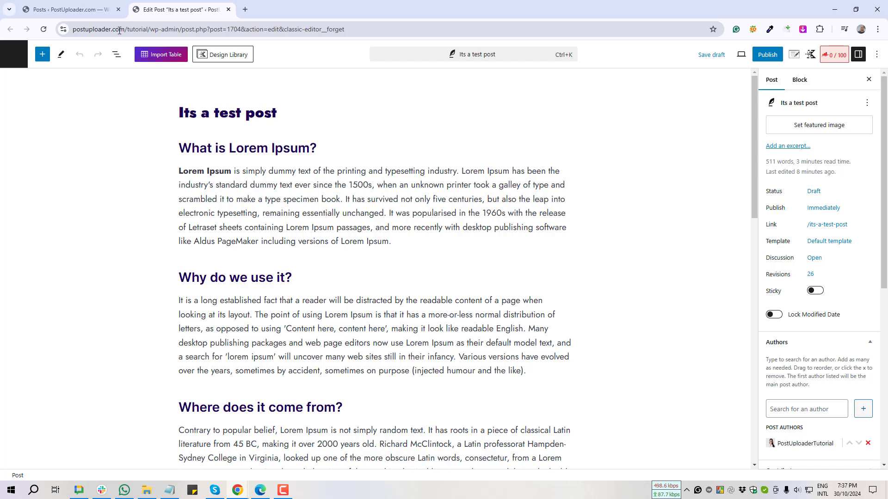
click(346, 199)
scroll(312, 318, down, 2)
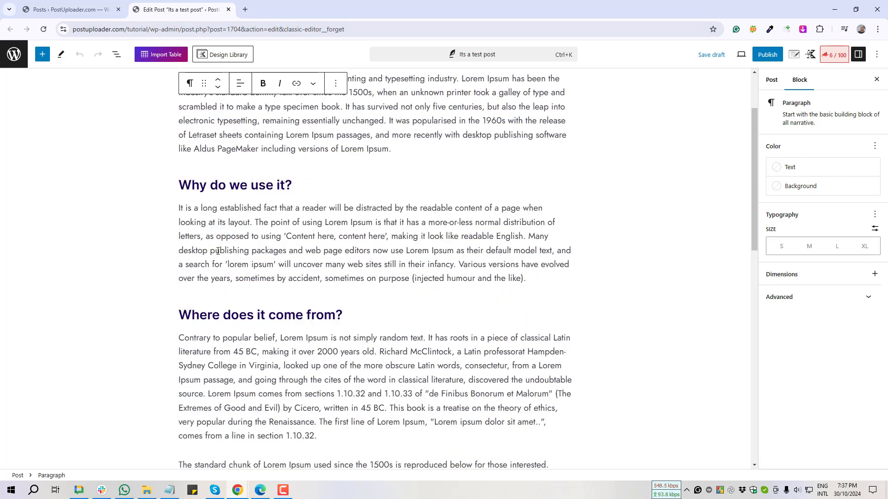
drag(210, 252, 286, 253)
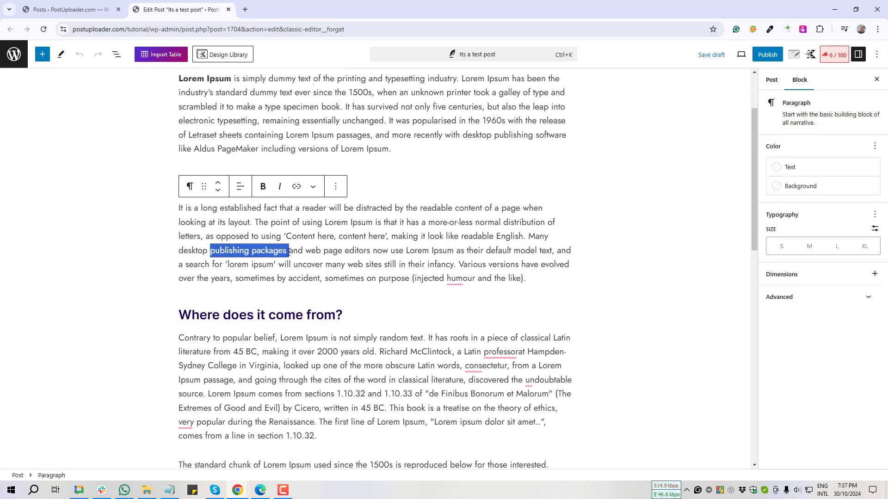
click(296, 187)
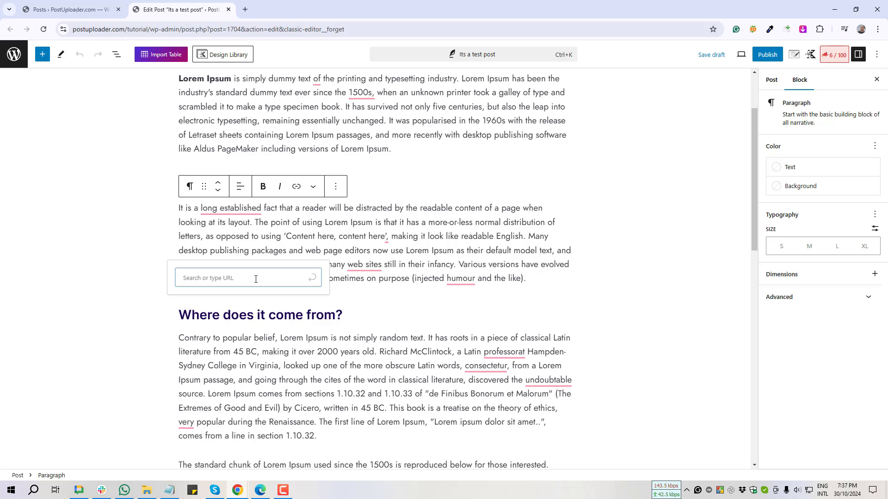
text(www.google.com)
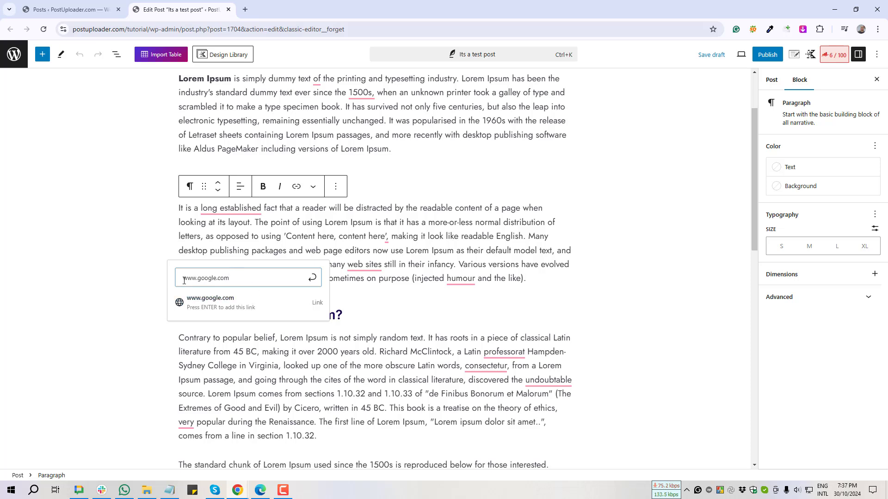
click(313, 280)
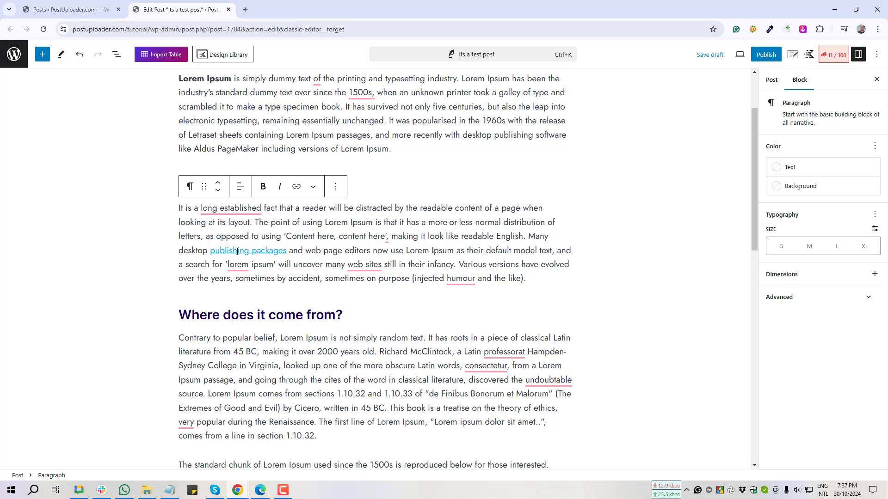
Examine the advanced settings of the "publishing packages" link and close them without changes
key(Up)
click(234, 254)
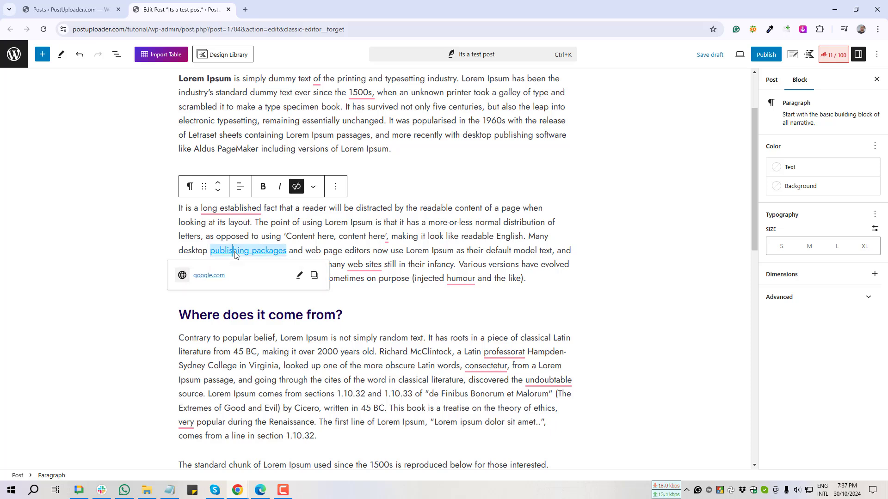
click(299, 275)
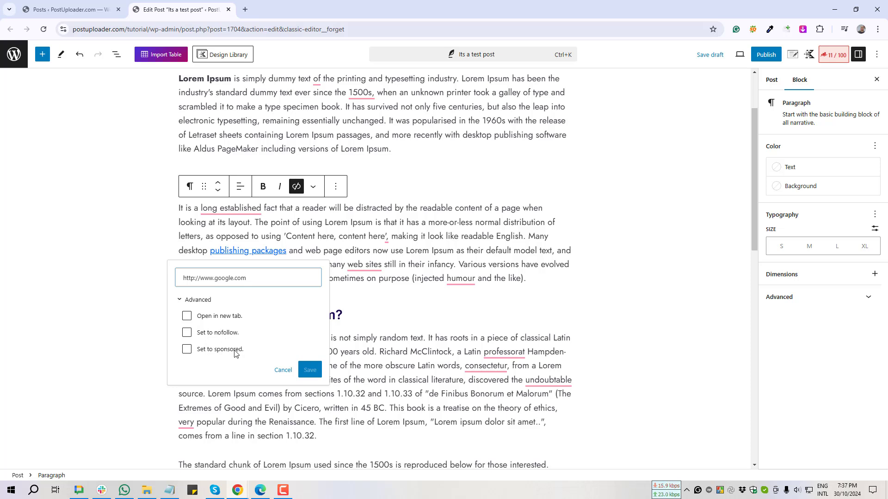
click(342, 236)
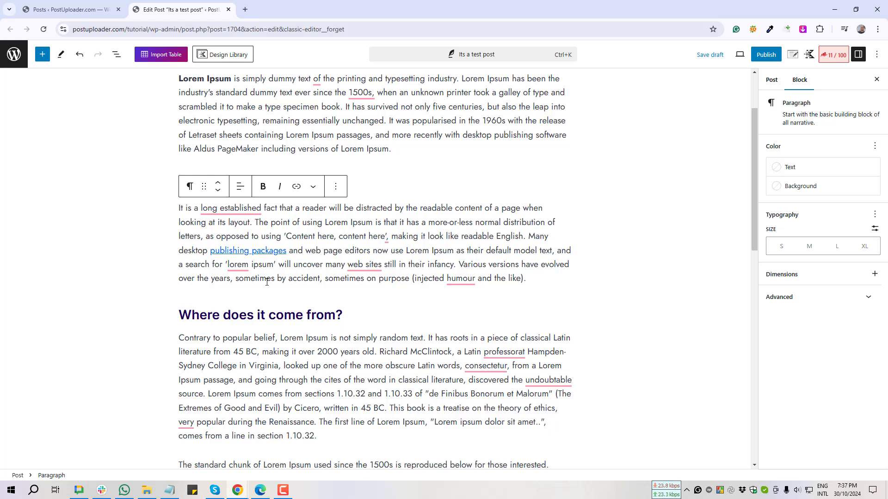
Open the site's Add Plugins page in a separate tab and search for the Rank Math plugin
middle_click(11, 60)
click(272, 13)
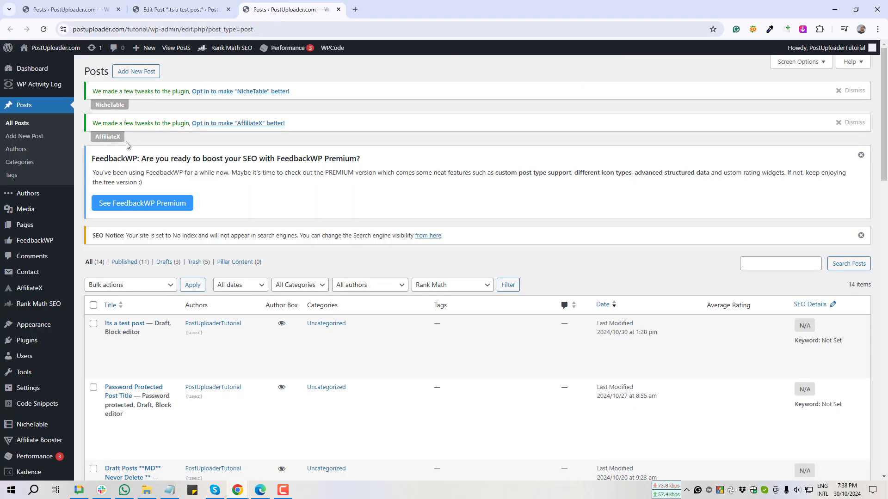
mouse_move(31, 340)
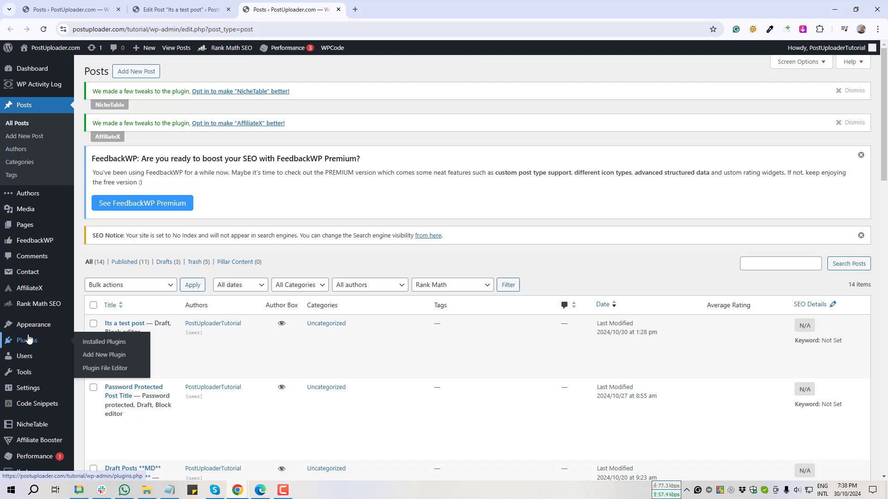
click(29, 343)
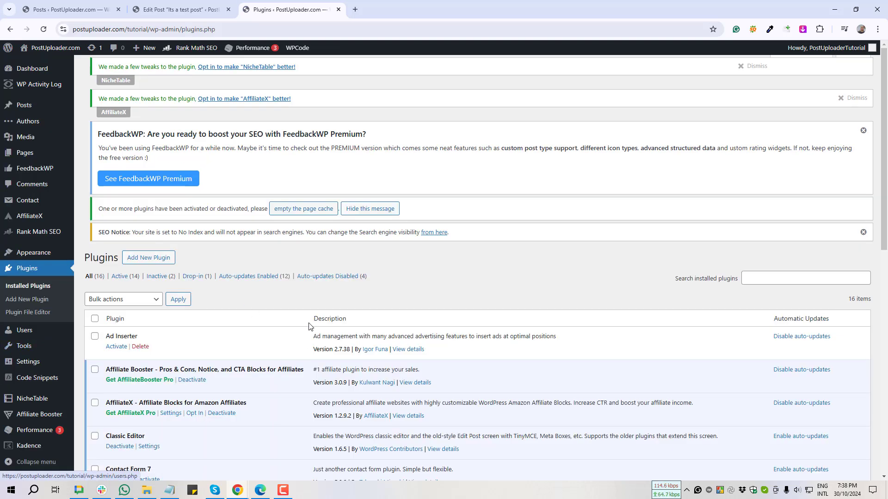
click(156, 259)
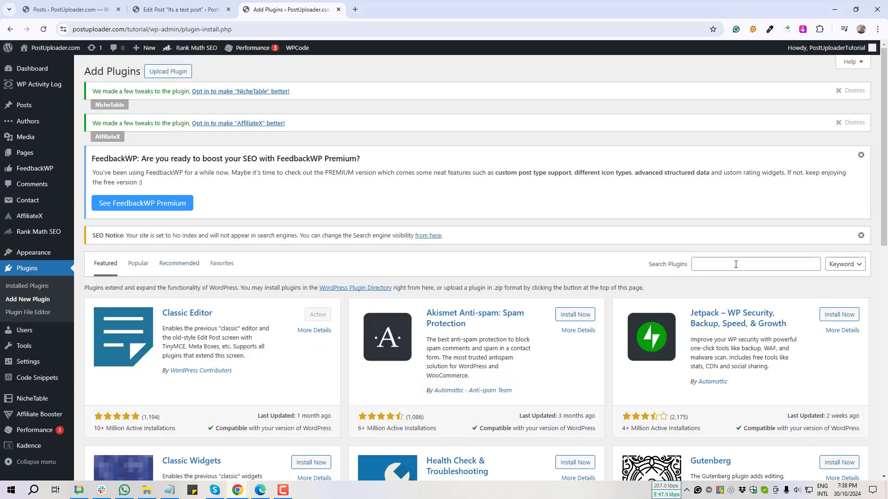
click(736, 264)
text(Rank Math)
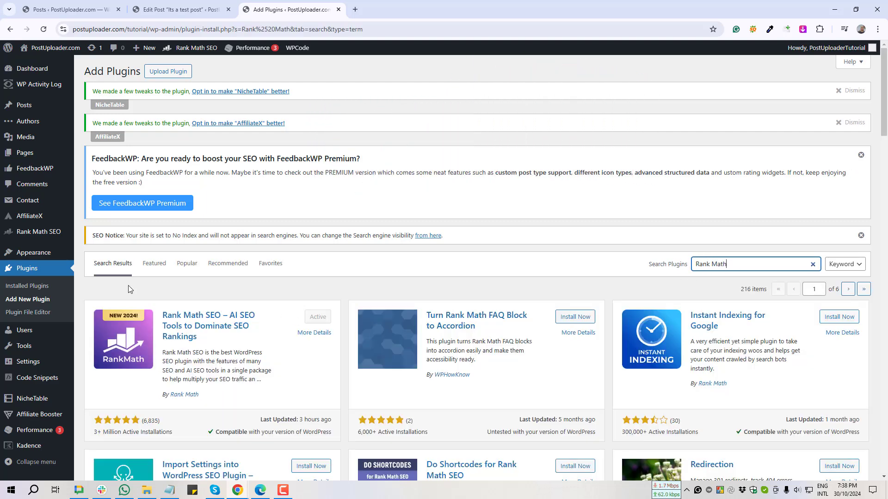
drag(128, 285, 233, 349)
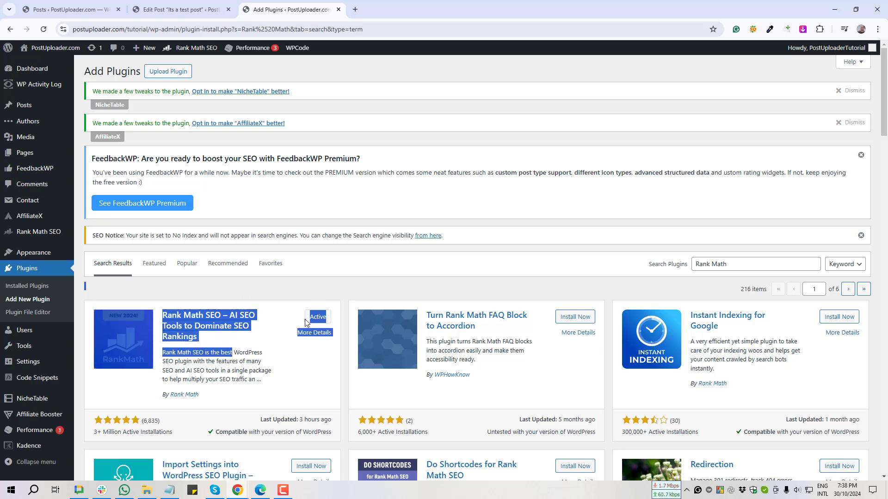
click(265, 294)
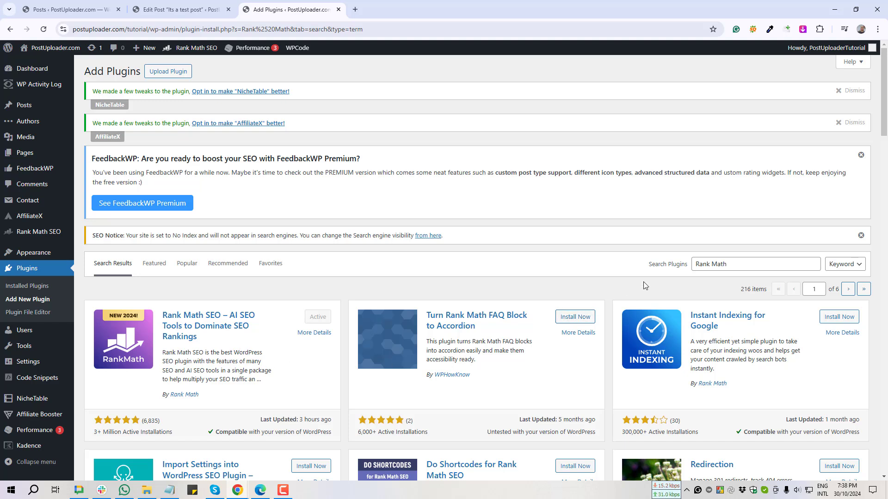
Search the plugin directory for YOAST and find the Yoast SEO plugin
click(735, 262)
drag(735, 263, 673, 265)
text(YOA)
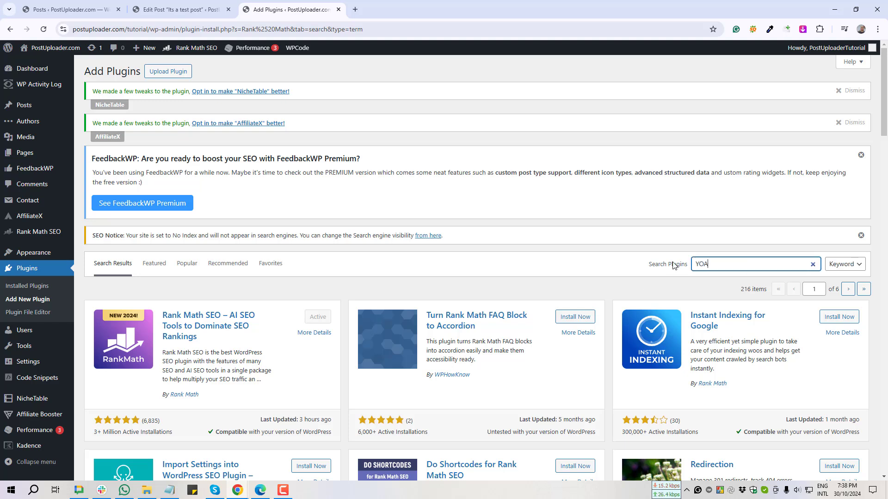
text(ST)
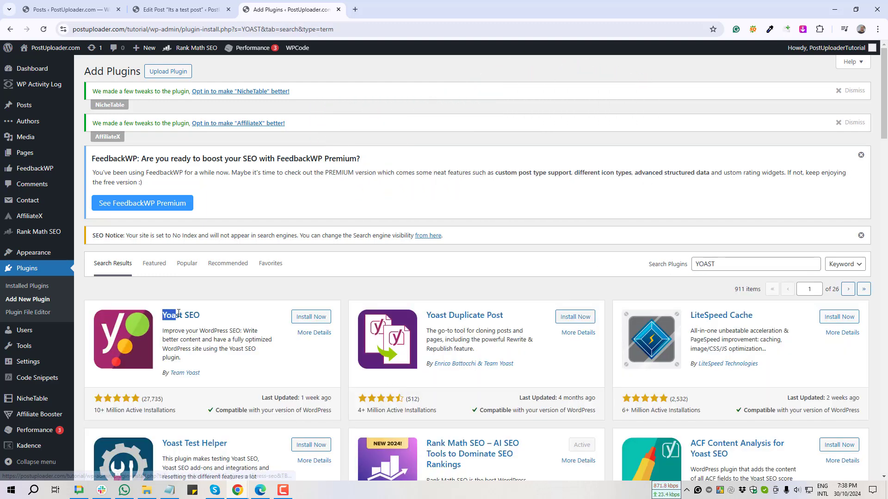
drag(160, 315, 202, 320)
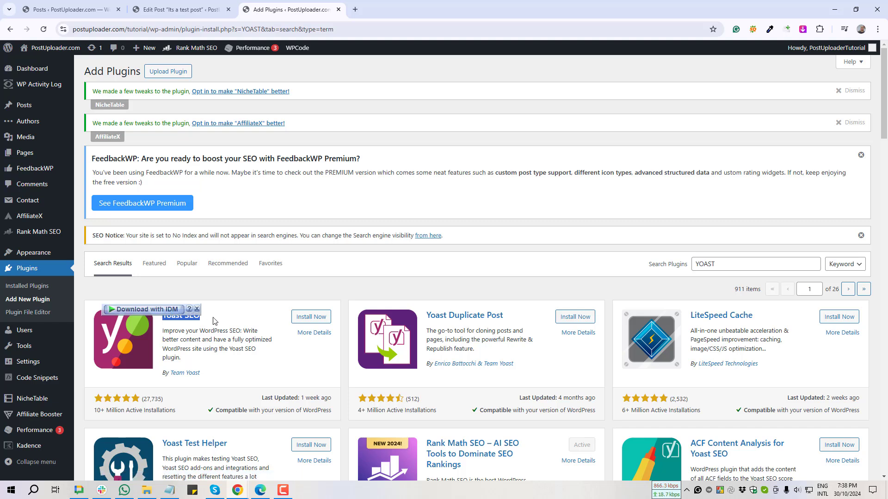
click(259, 296)
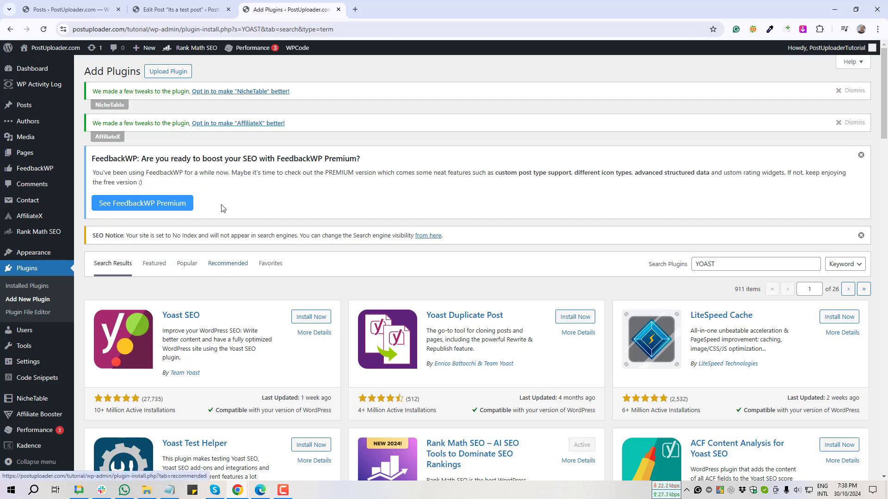
Back in the test post, enable "Open in new tab" and "Set to nofollow" for the "publishing packages" link
click(194, 7)
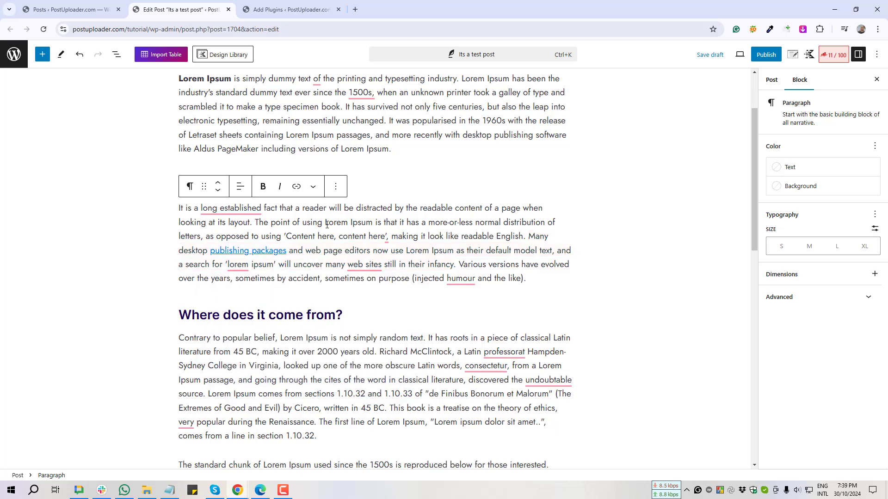
click(235, 250)
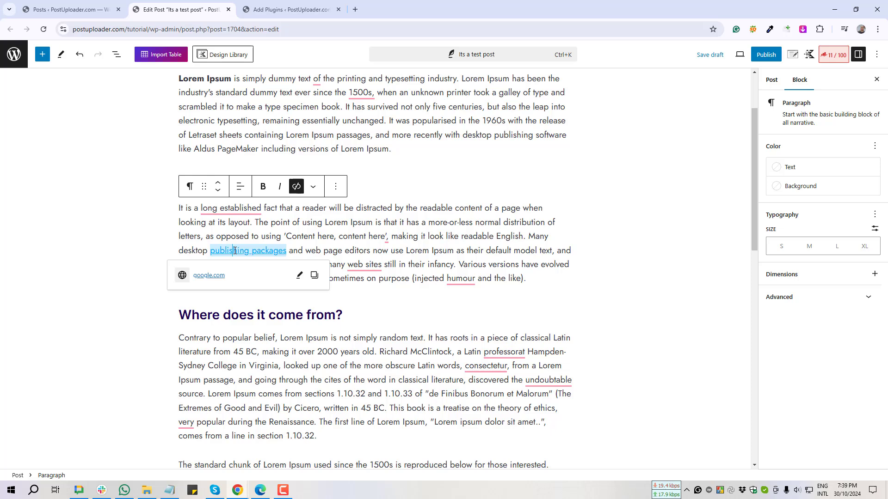
click(299, 276)
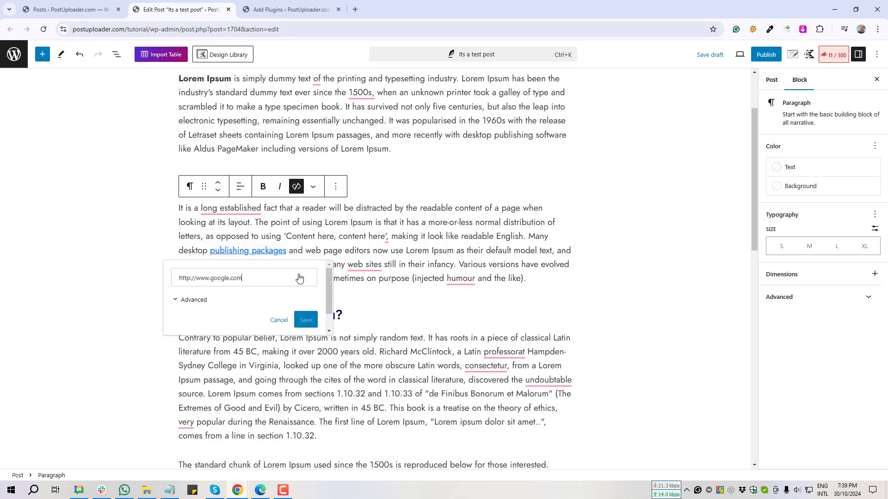
click(183, 303)
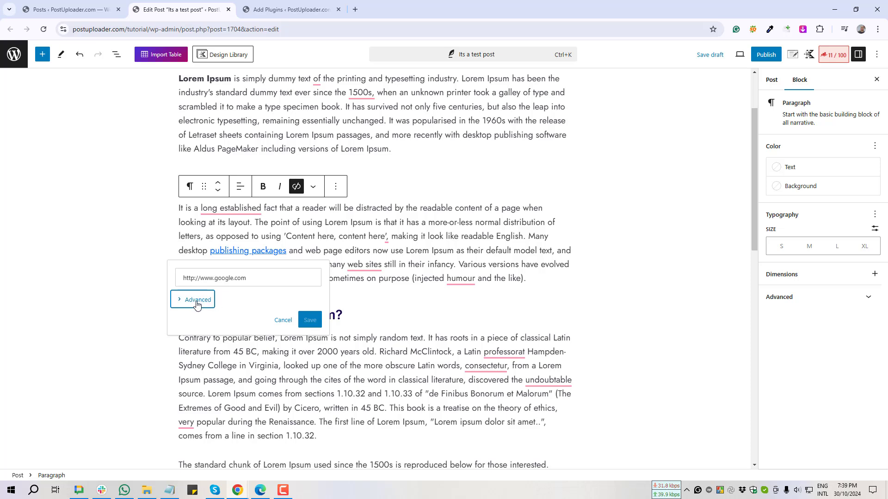
click(197, 303)
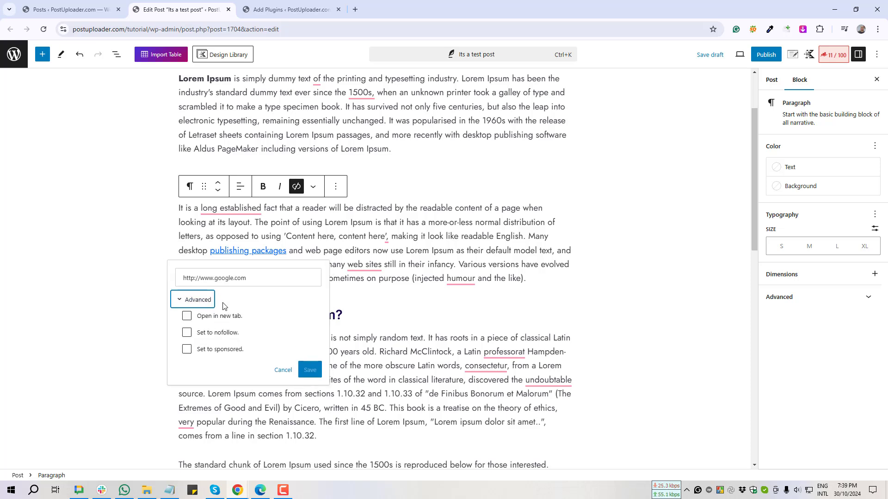
click(187, 317)
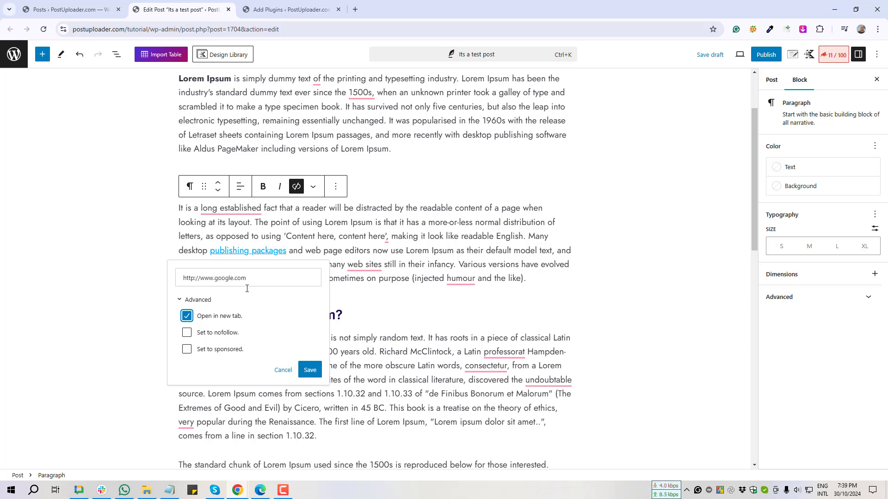
click(187, 334)
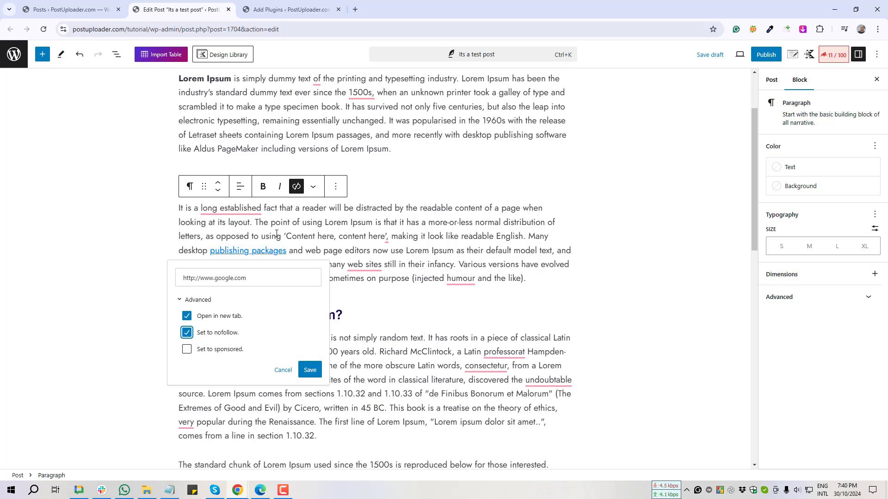
Set the link to sponsored and nofollow with "Open in new tab" off, apply the link settings and save the draft
click(186, 350)
click(187, 333)
click(187, 318)
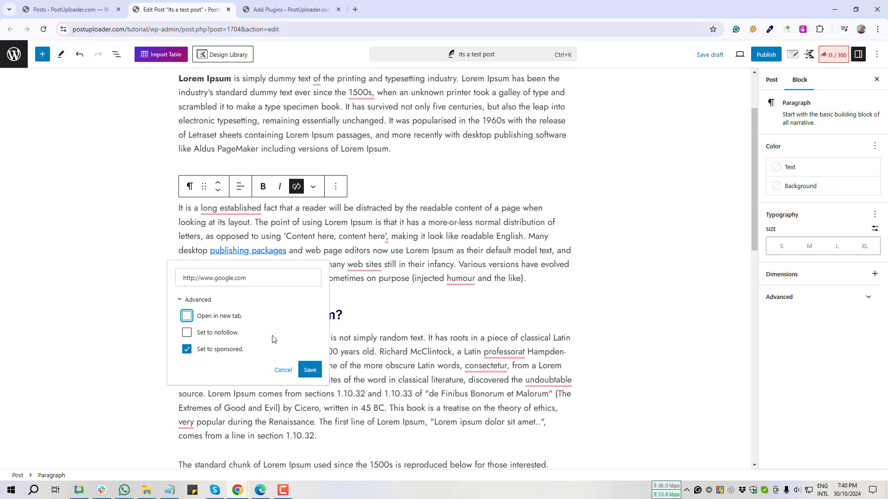
click(187, 334)
click(308, 370)
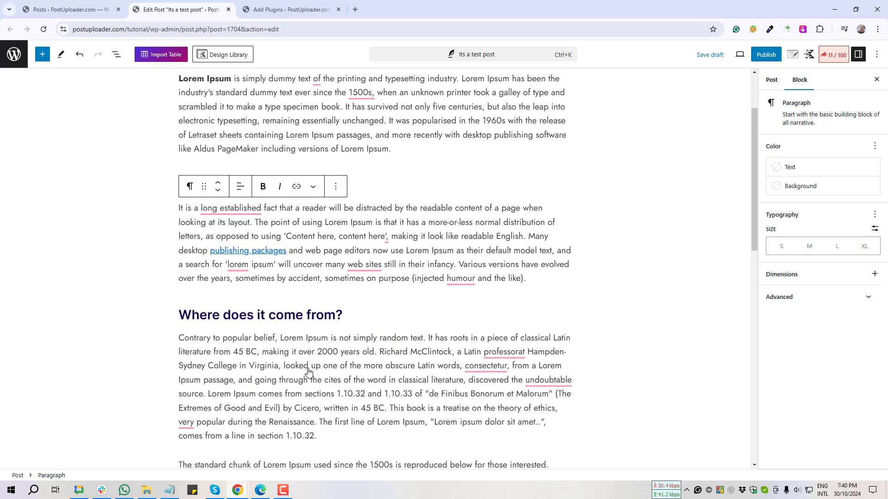
click(711, 54)
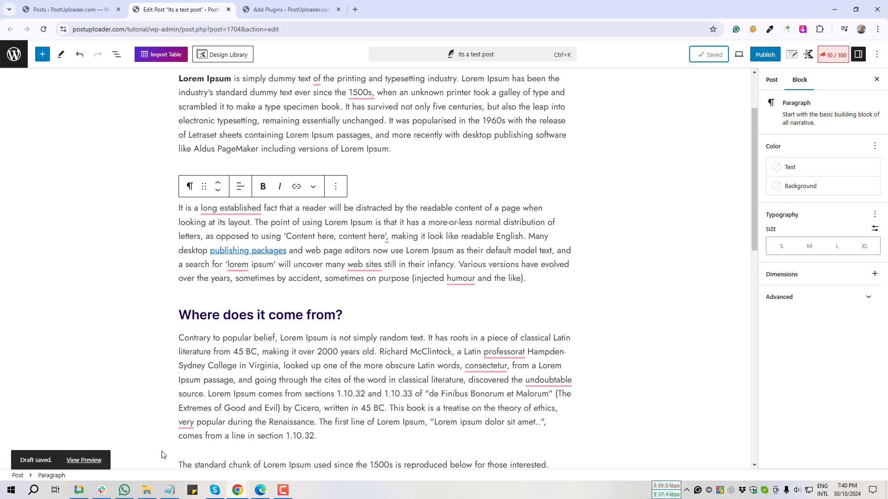
Preview the saved draft, check the "publishing packages" link on the page, and close the Add Plugins and preview tabs
click(84, 460)
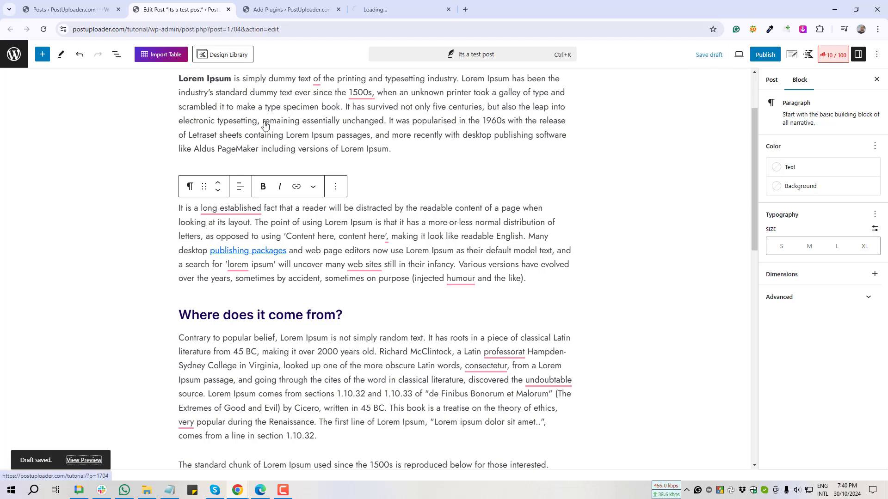
middle_click(292, 7)
click(291, 7)
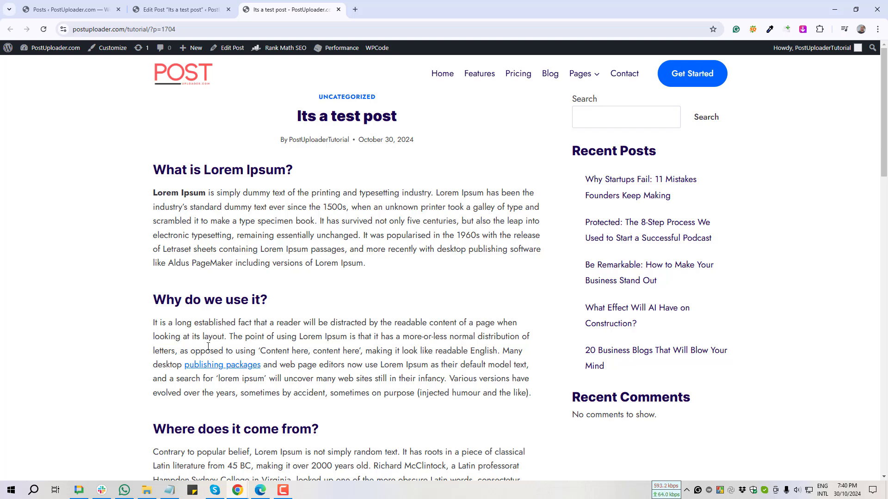
drag(196, 354, 260, 367)
click(246, 372)
middle_click(266, 10)
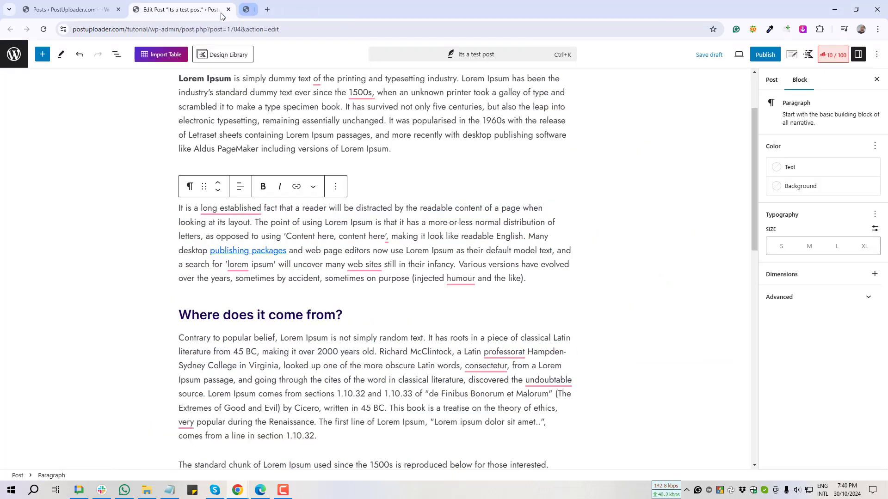
Remove the link from "publishing packages", save the draft and close the block editor tab
click(246, 252)
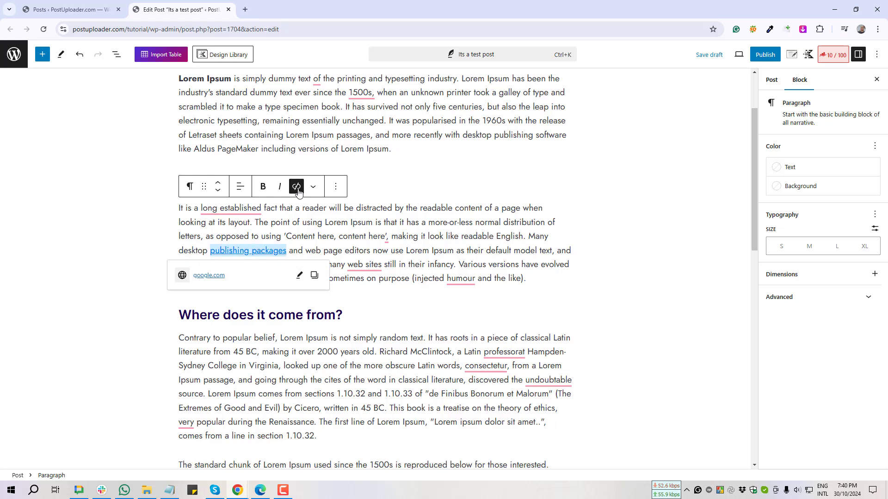
key(ctrl+shift+k)
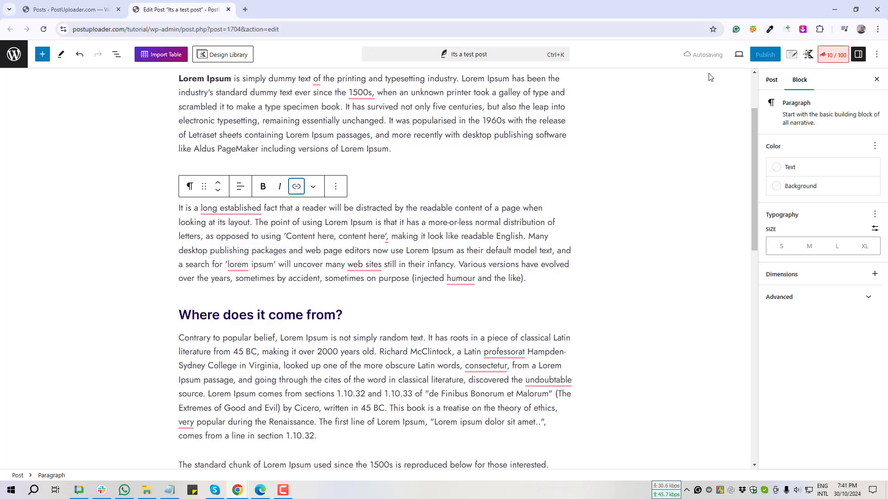
click(720, 61)
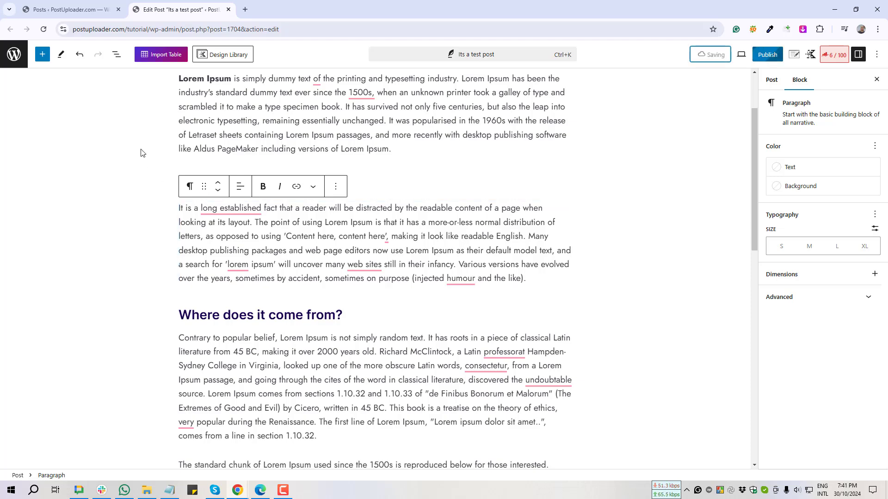
middle_click(175, 8)
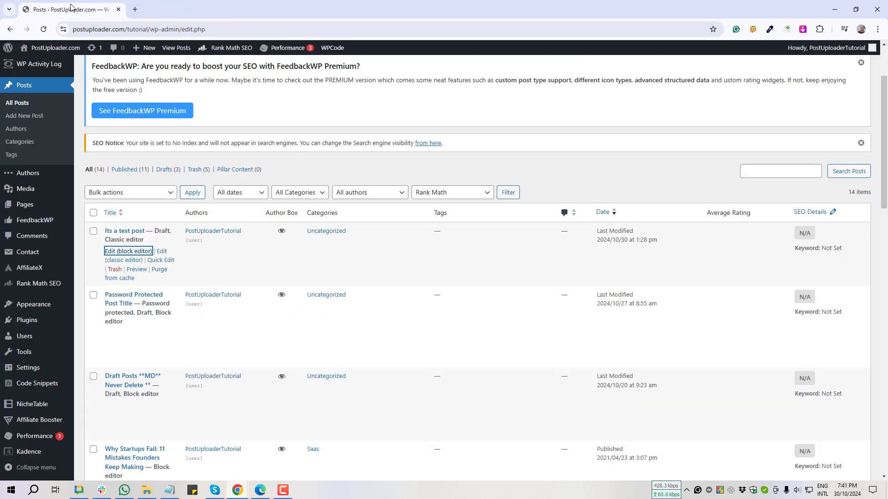
Open "Its a test post" from the posts list in the classic editor in a new tab
middle_click(123, 263)
click(163, 10)
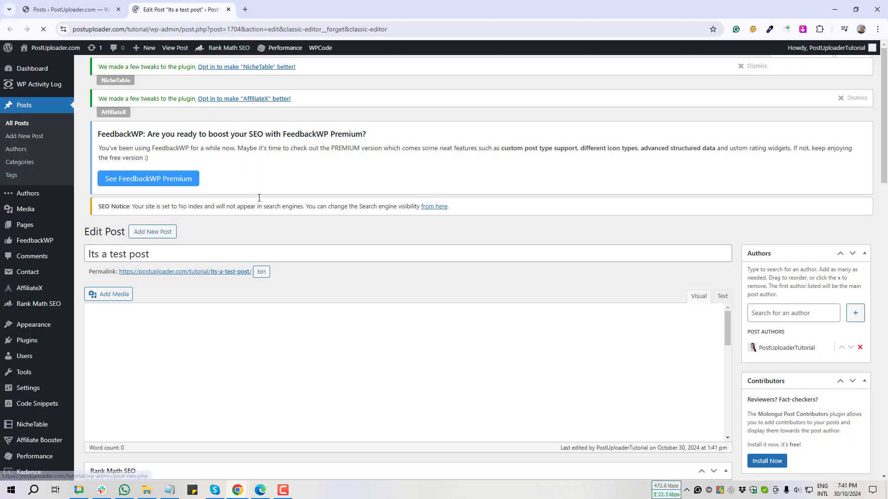
scroll(277, 215, down, 4)
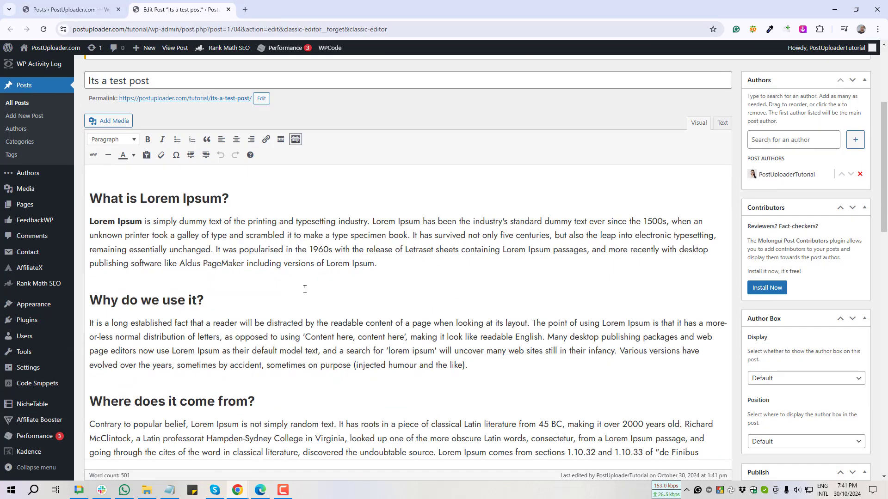
scroll(304, 319, down, 2)
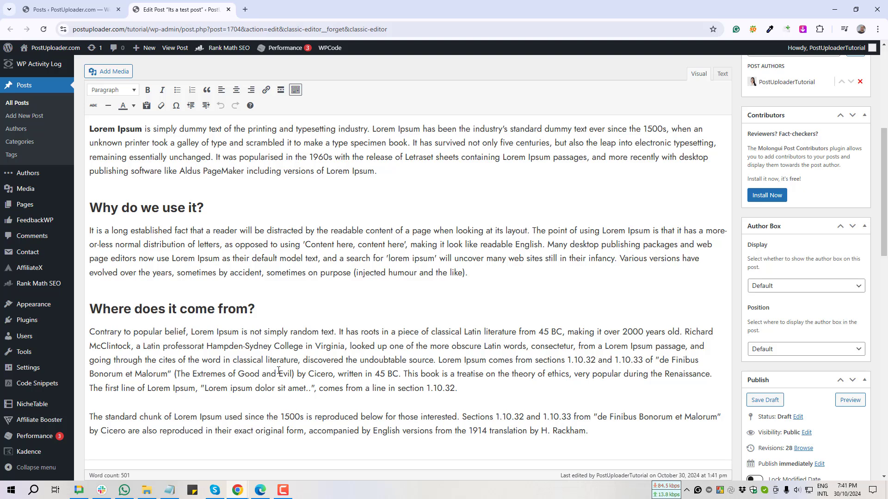
click(290, 332)
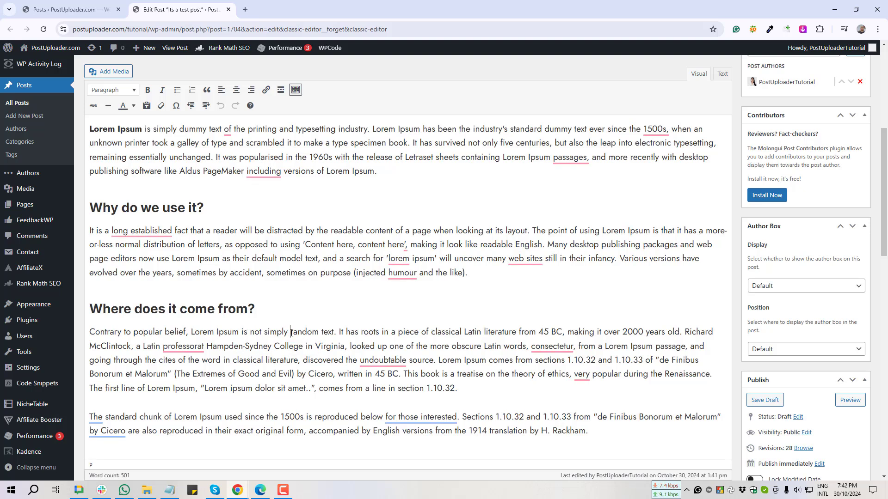
drag(290, 332, 334, 334)
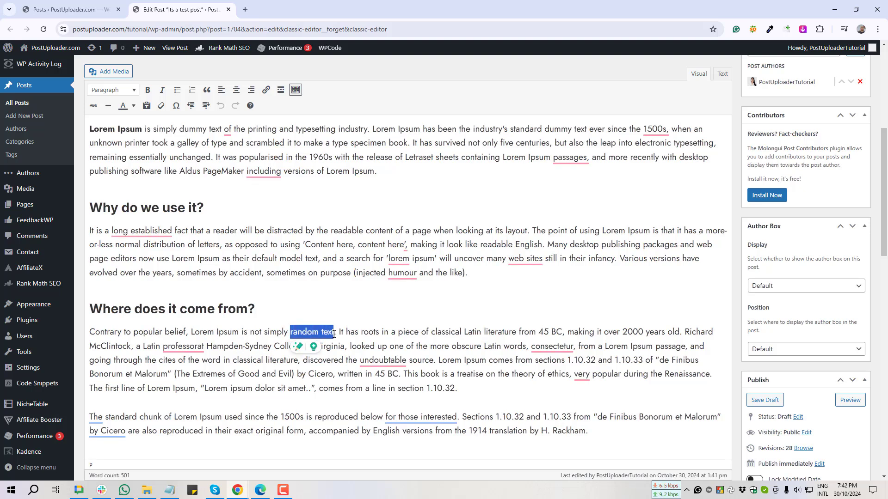
click(267, 91)
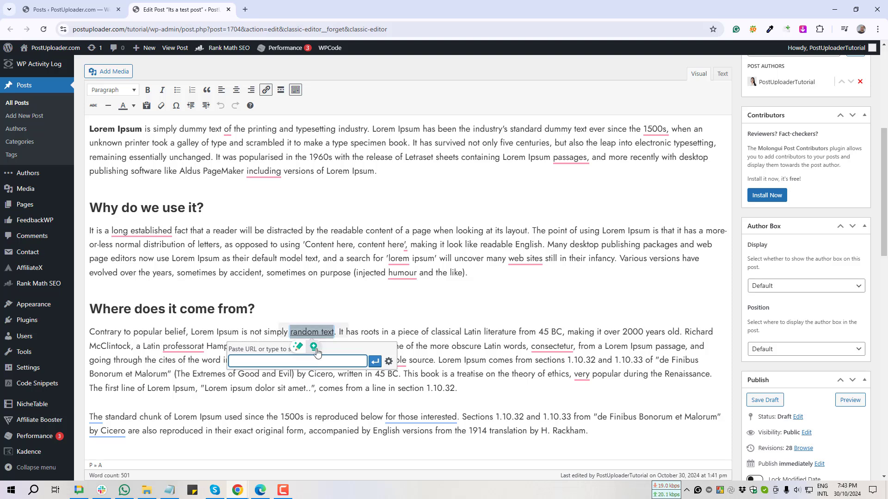
text(www)
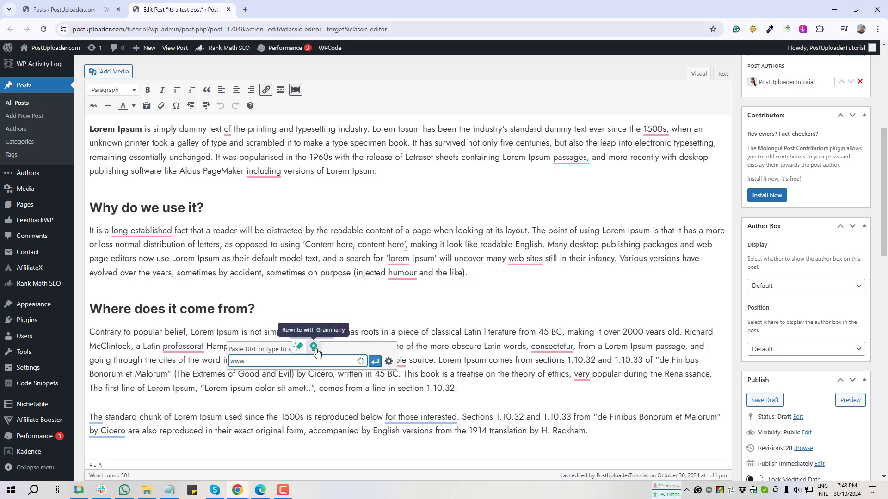
text(.google.com)
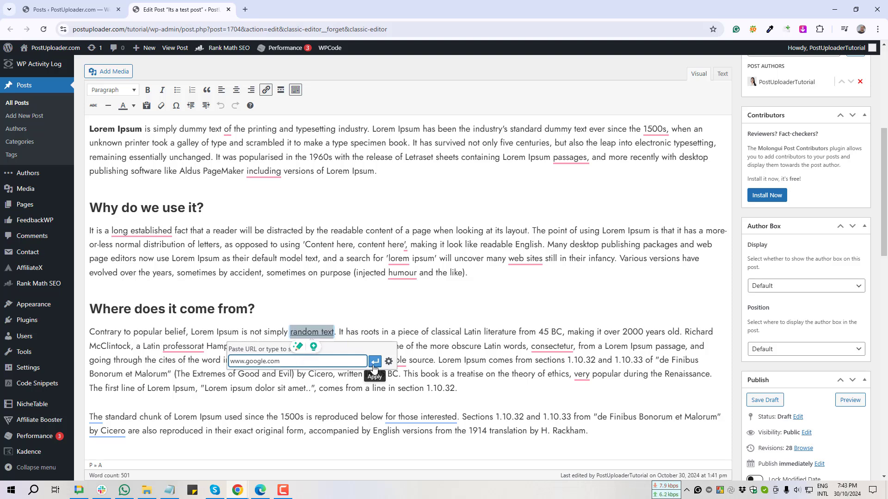
click(376, 362)
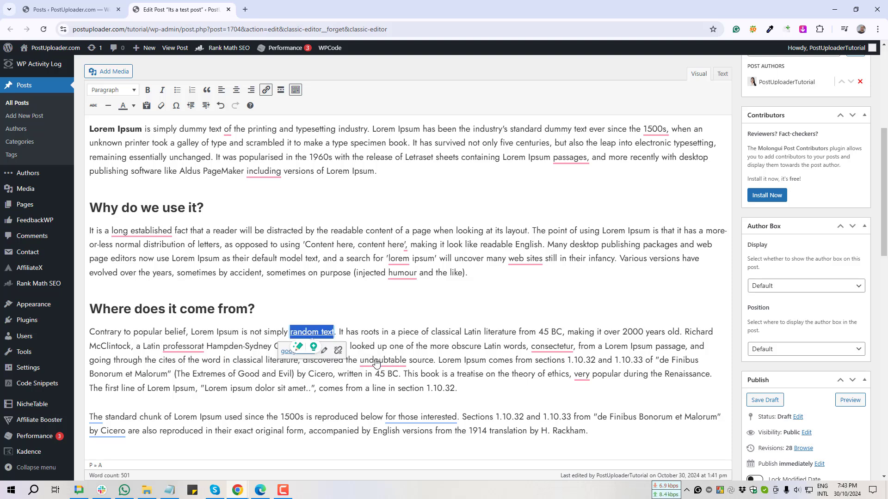
click(392, 341)
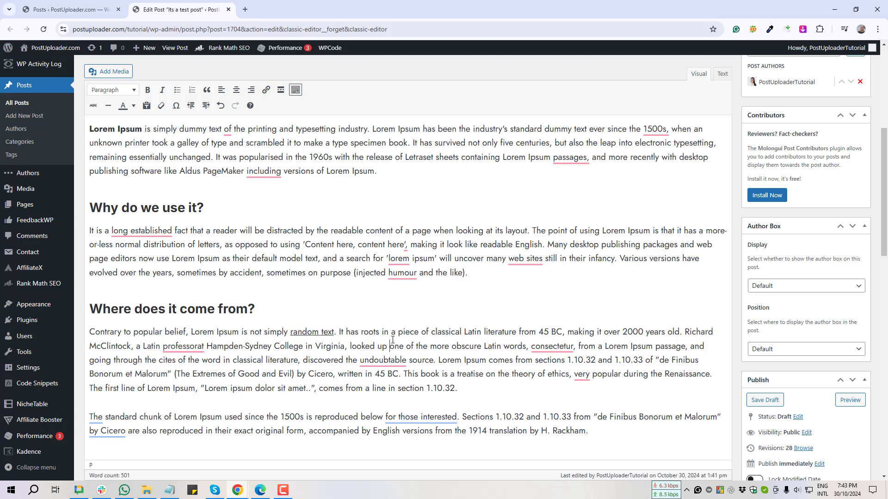
Set the "random text" link to open in a new tab with rel="sponsored" on and rel="nofollow" off, update it and save the draft
click(311, 332)
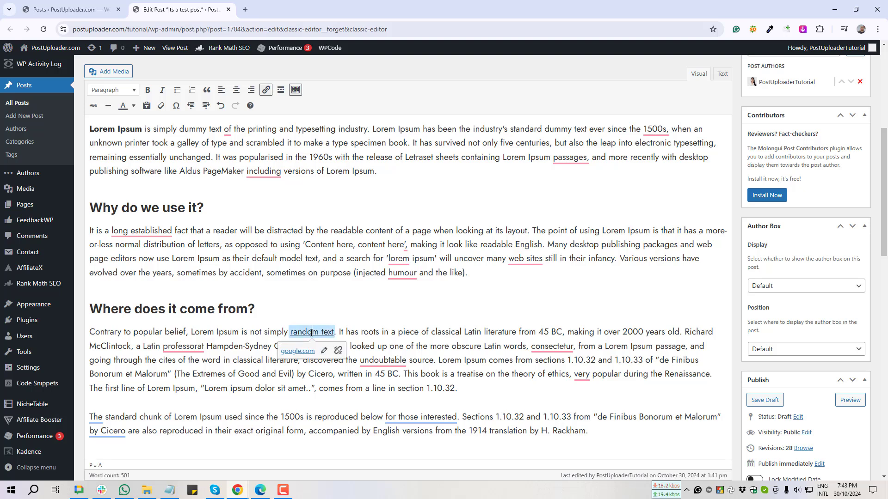
click(324, 353)
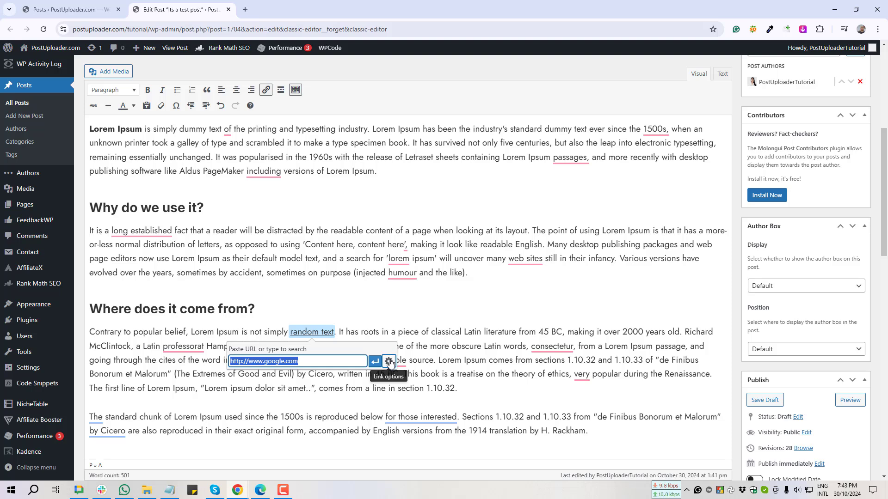
click(390, 362)
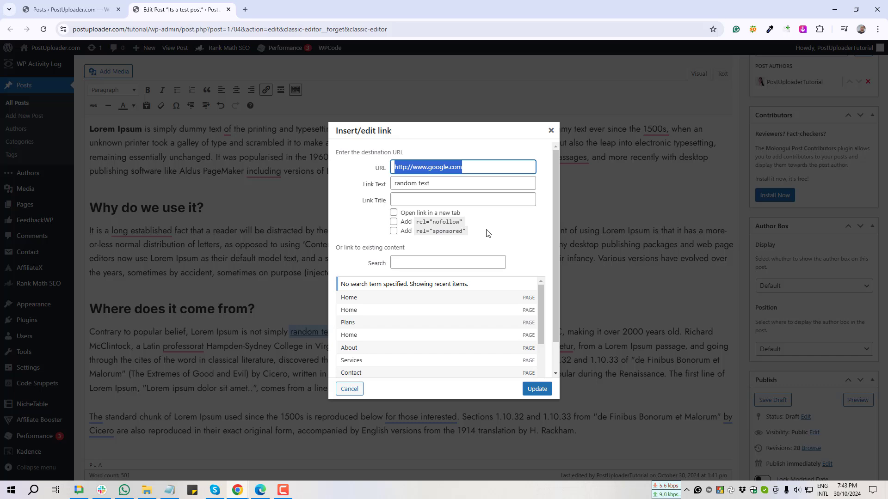
click(394, 222)
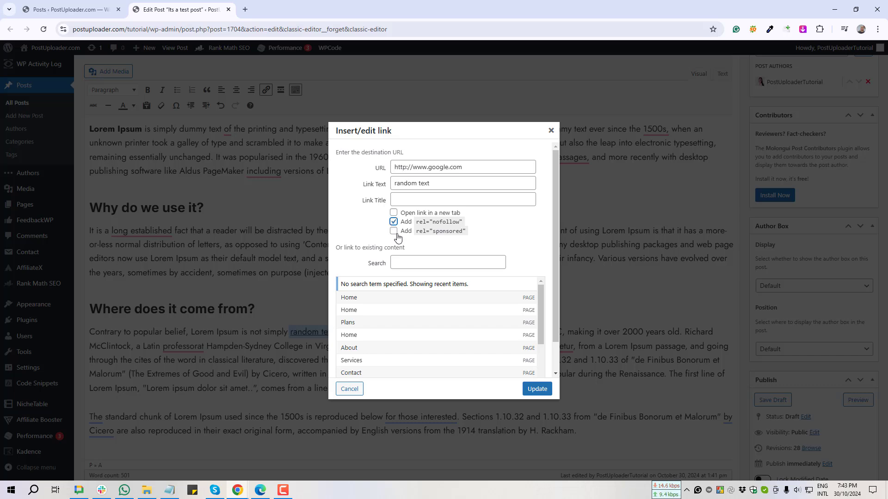
click(394, 232)
click(393, 213)
click(393, 222)
click(537, 390)
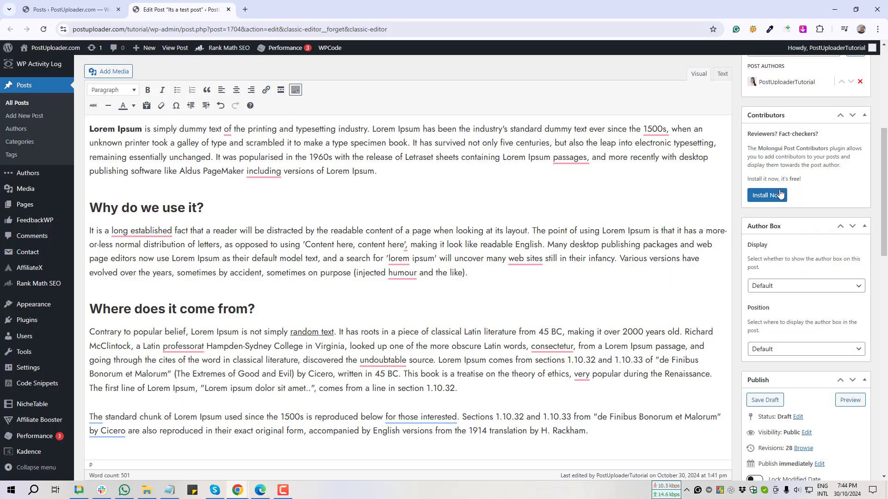
click(767, 401)
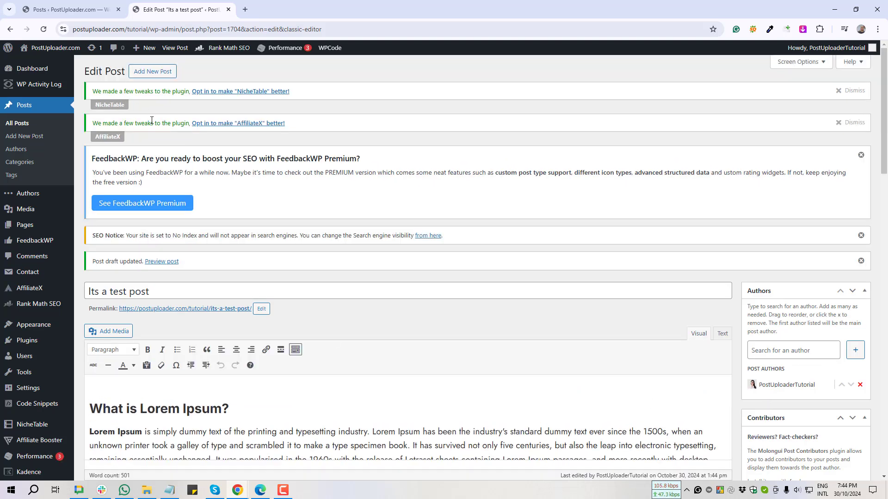
Preview the post and check the "random text" link in the "Where does it come from?" section
click(161, 261)
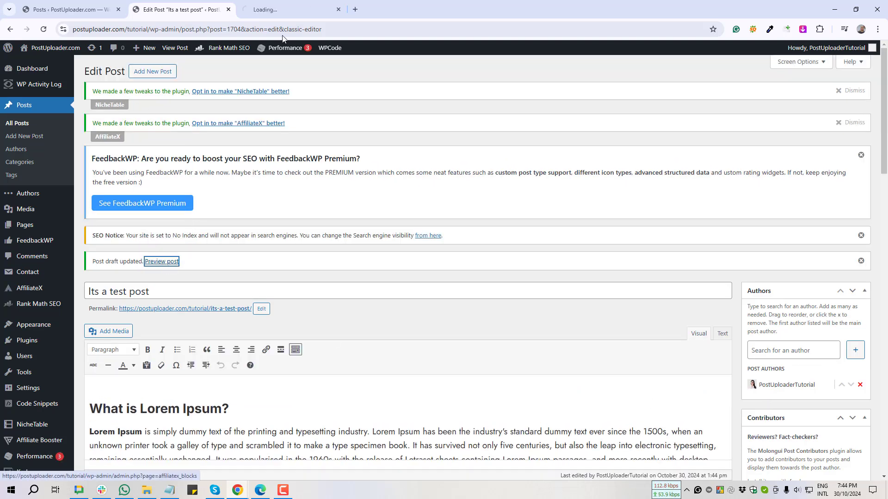
click(309, 6)
scroll(344, 236, down, 2)
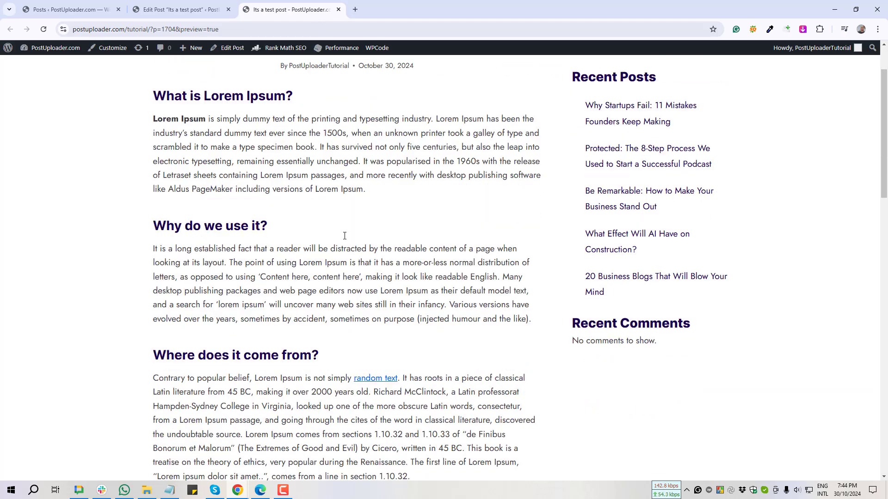
scroll(344, 235, down, 2)
drag(317, 268, 418, 292)
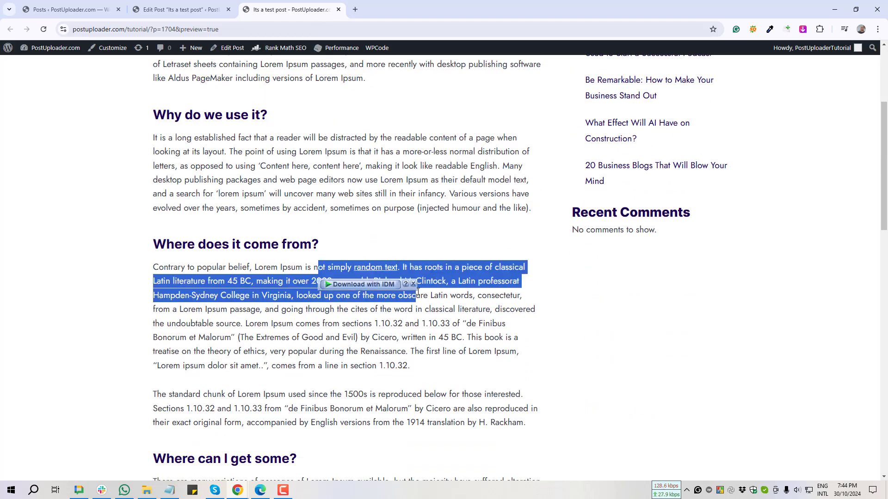
click(407, 326)
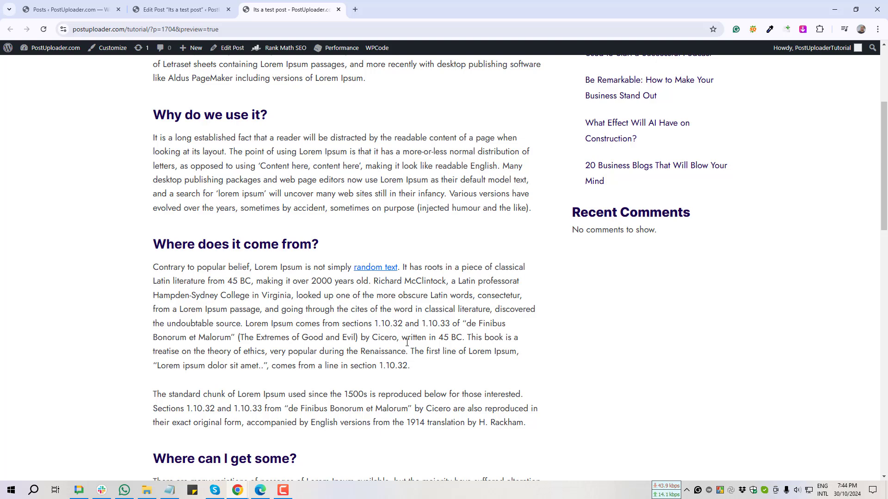